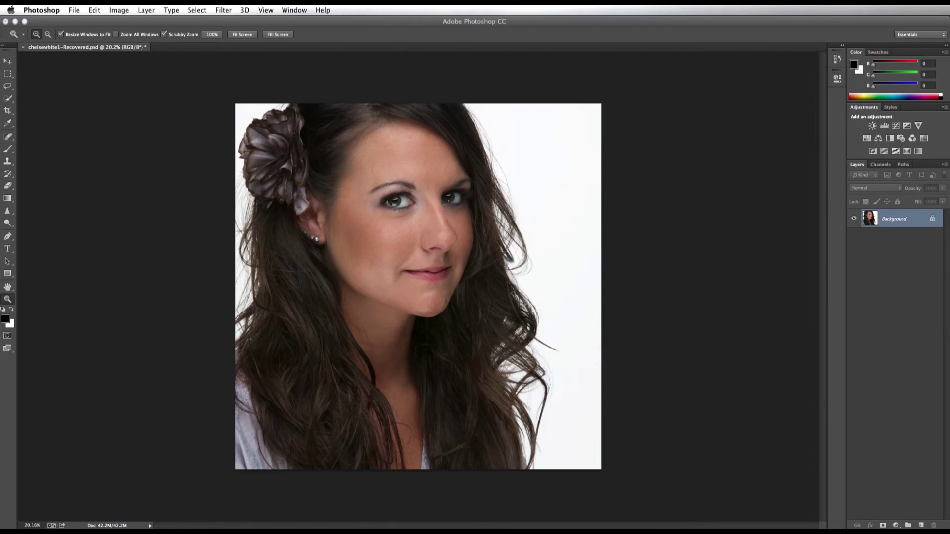
Step: Zoom in close on the model's eyes and select the standard Brush Tool
left_click(8, 301)
left_click_drag(384, 186, 439, 194)
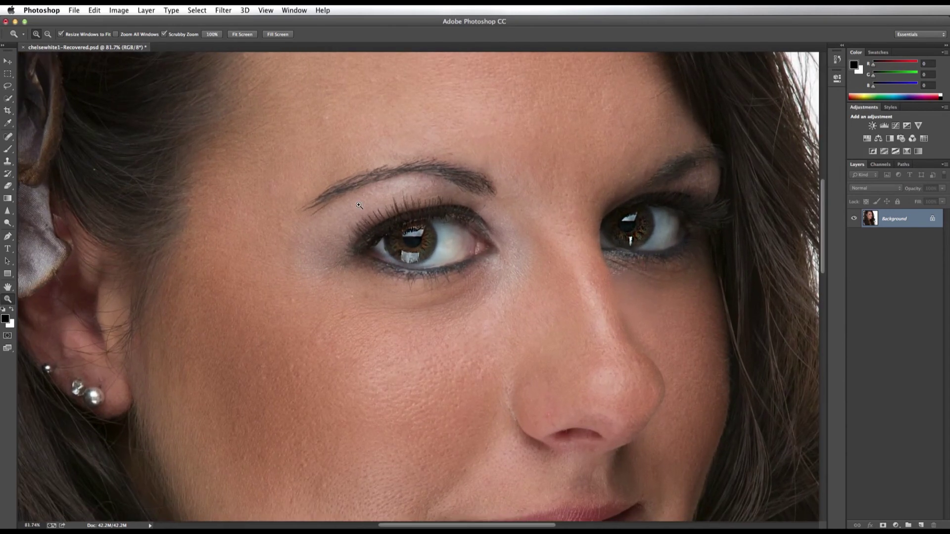
left_click(9, 150)
left_click_drag(9, 150, 48, 147)
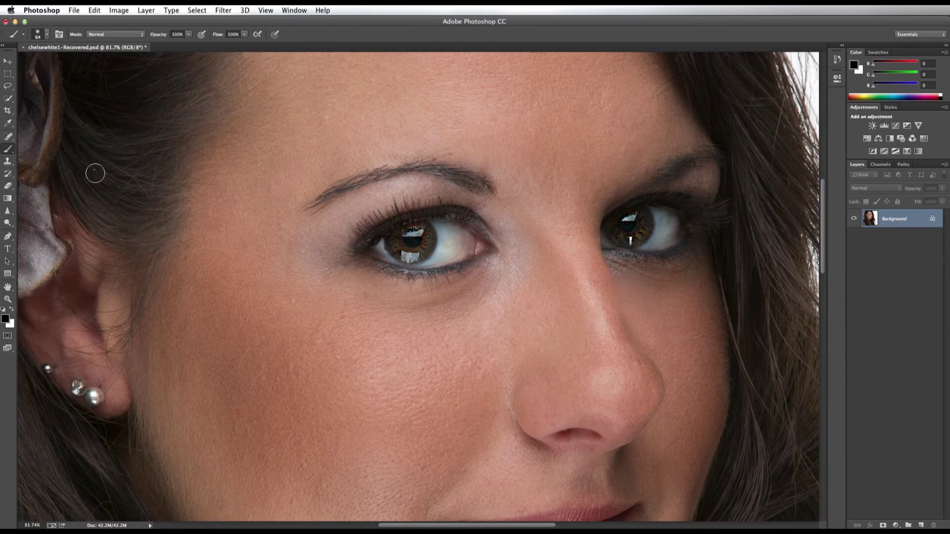
Step: Paint a Selected Areas quick mask over both irises and convert it to a selection
double_click(7, 336)
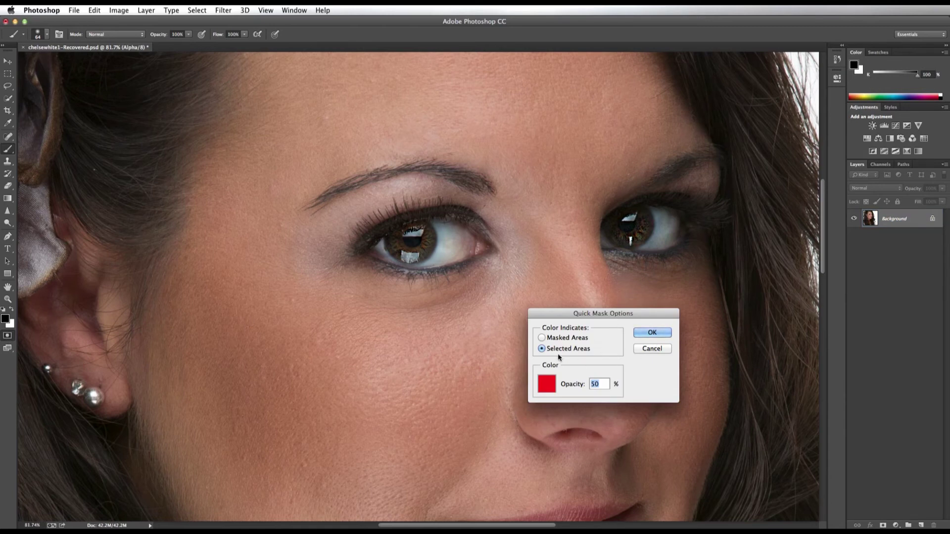
left_click(649, 333)
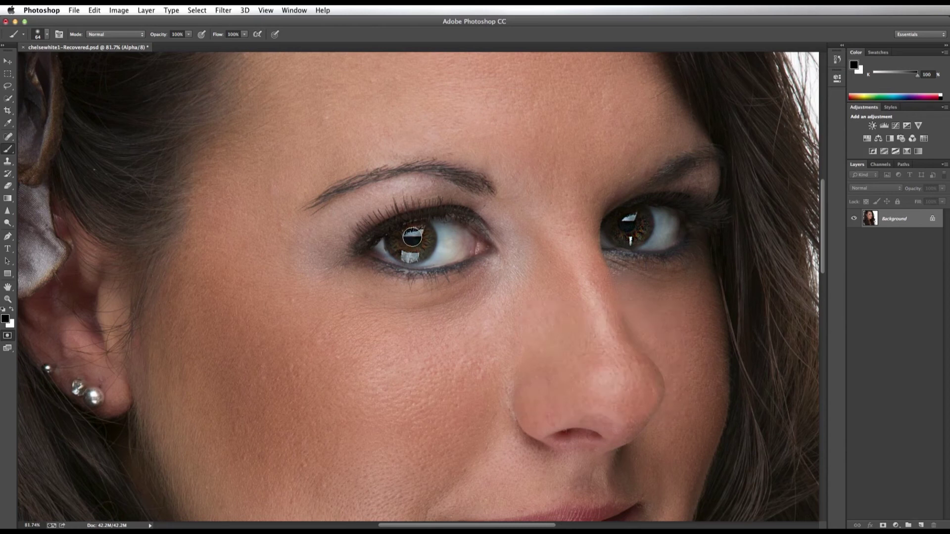
mouse_move(411, 239)
left_mouse_down()
mouse_move(420, 236)
mouse_move(393, 241)
mouse_move(413, 254)
left_mouse_up()
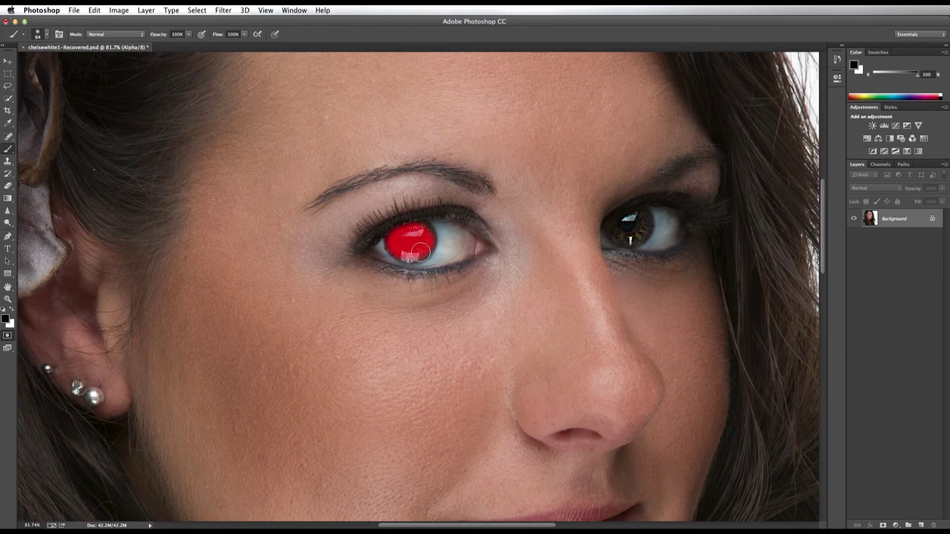
mouse_move(633, 220)
left_mouse_down()
mouse_move(632, 232)
mouse_move(625, 221)
mouse_move(619, 229)
mouse_move(623, 241)
mouse_move(639, 231)
mouse_move(637, 219)
left_mouse_up()
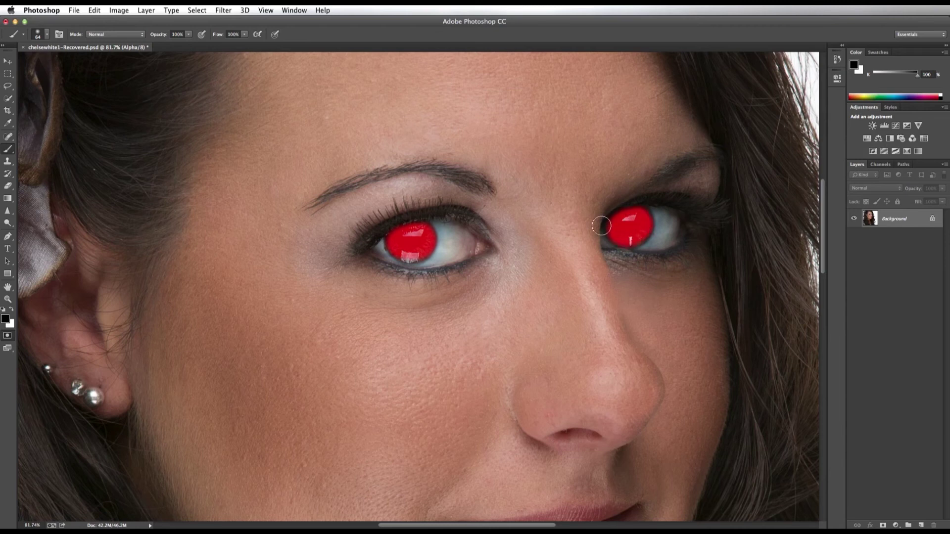
left_click(8, 337)
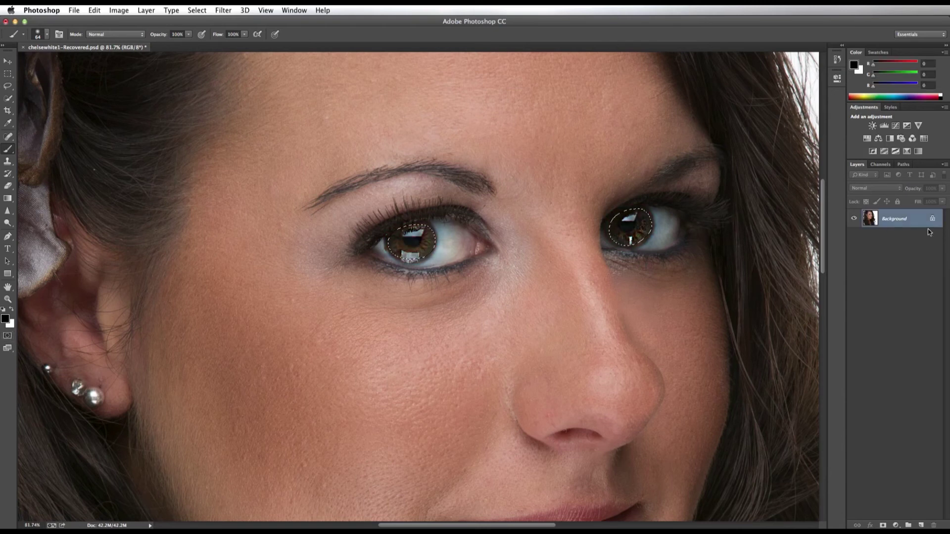
Step: Copy the irises to Layer 1 and brighten them with a clipped, raised Curves adjustment
key("super+j")
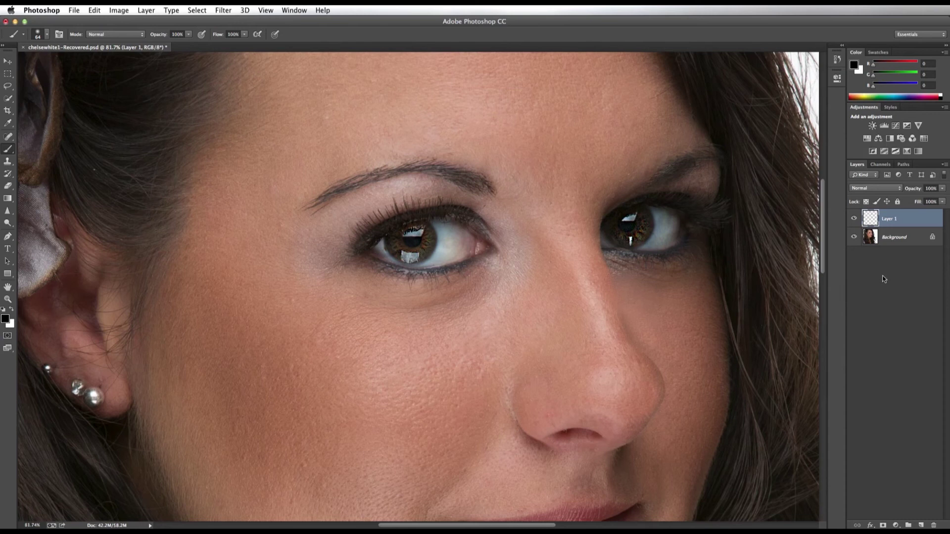
left_click(896, 127)
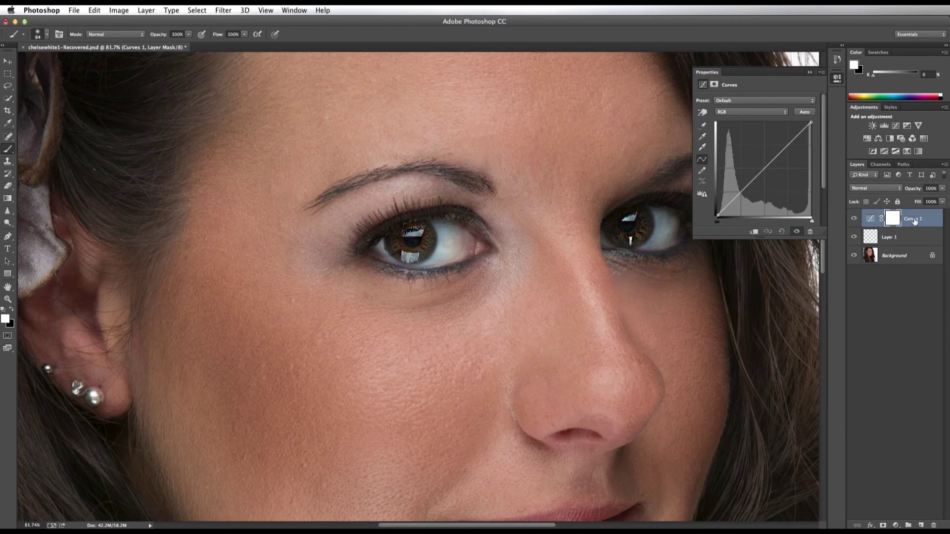
left_click(876, 226, "alt")
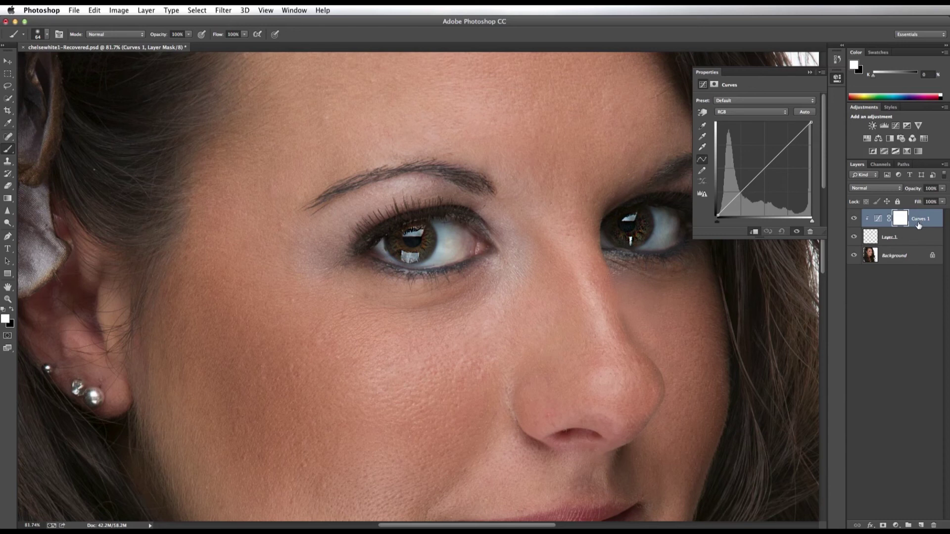
left_click_drag(764, 168, 756, 160)
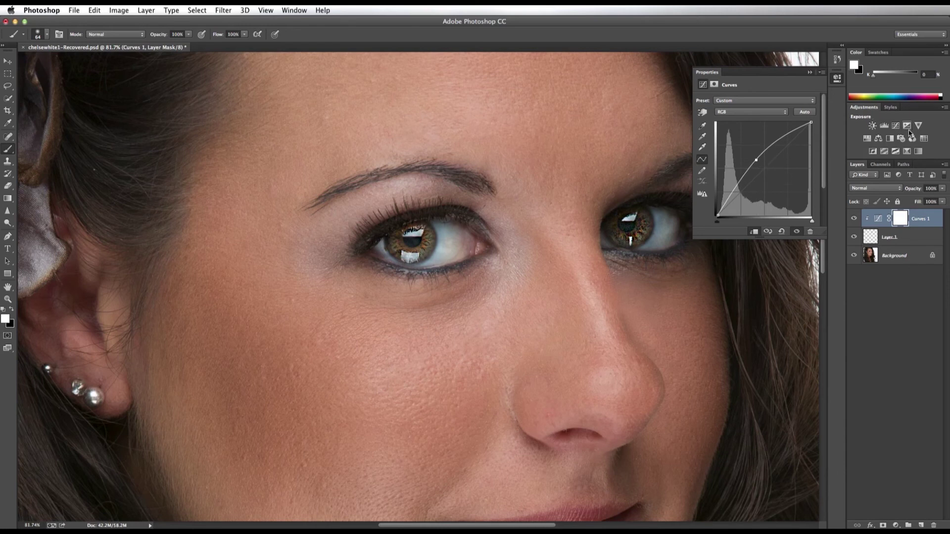
Step: Add a Hue/Saturation layer at Hue +31 clipped to the iris layers, then select Layer 1
left_click(866, 140)
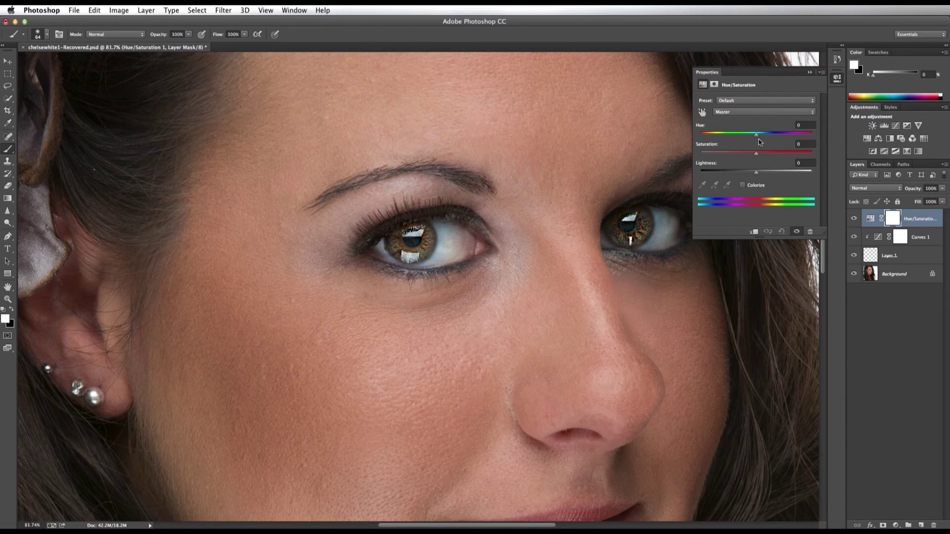
left_click_drag(755, 137, 773, 136)
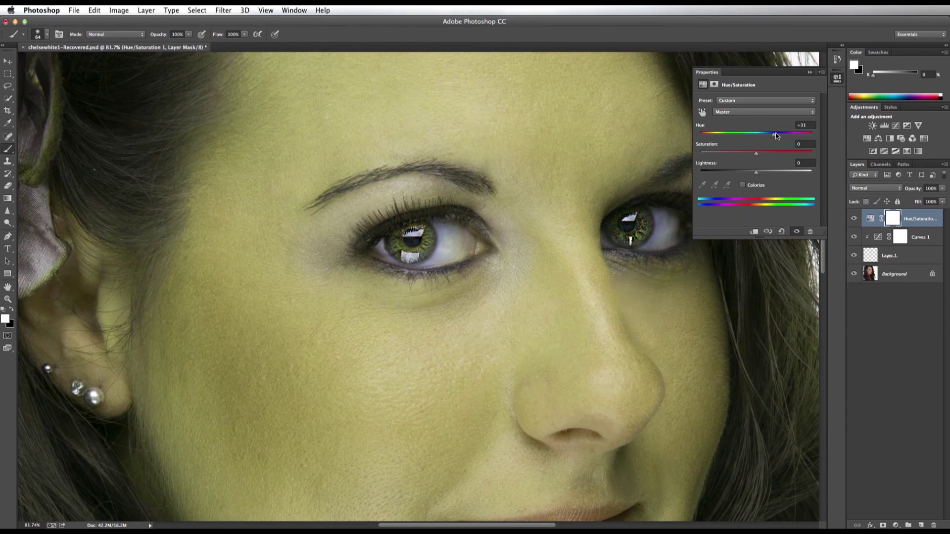
left_click(873, 226, "alt")
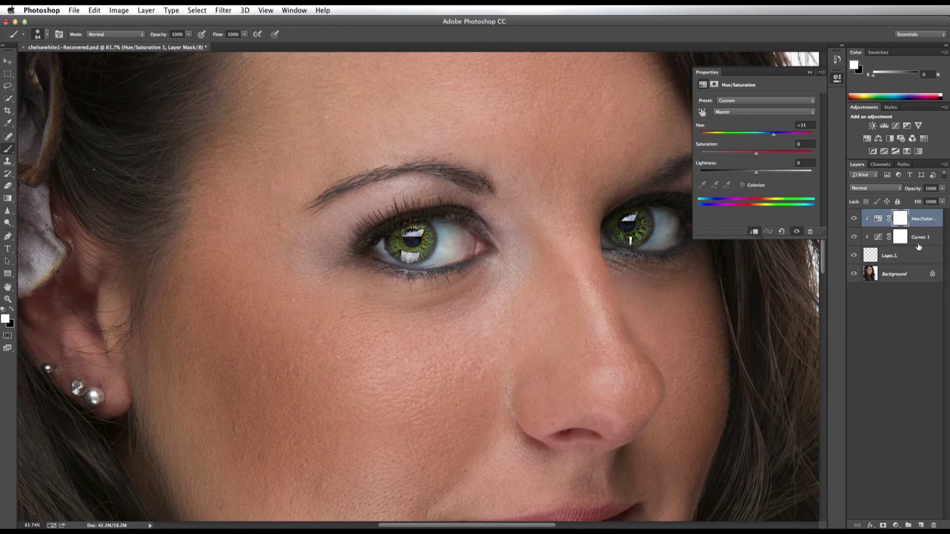
left_click(871, 257)
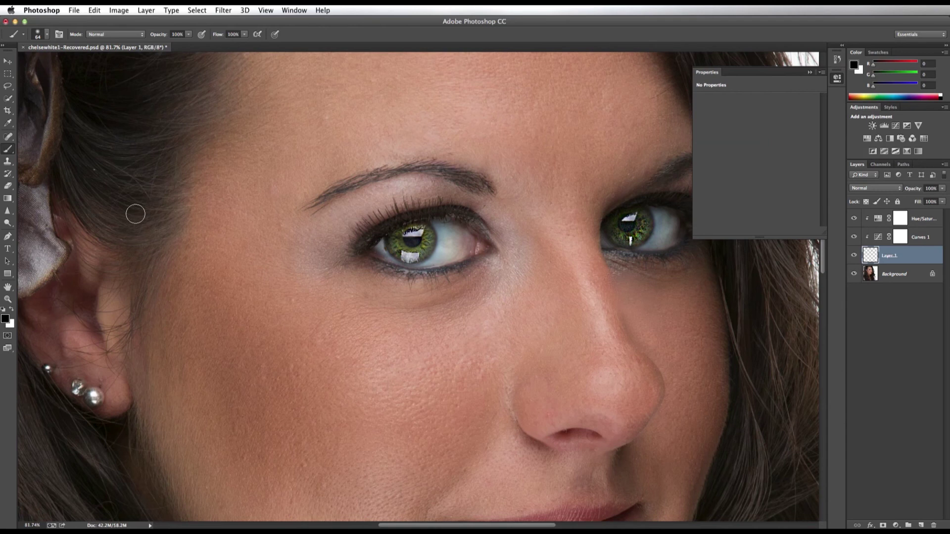
Step: Sharpen both irises on Layer 1 with the Sharpen Tool, then select the three iris layers
left_click(6, 214)
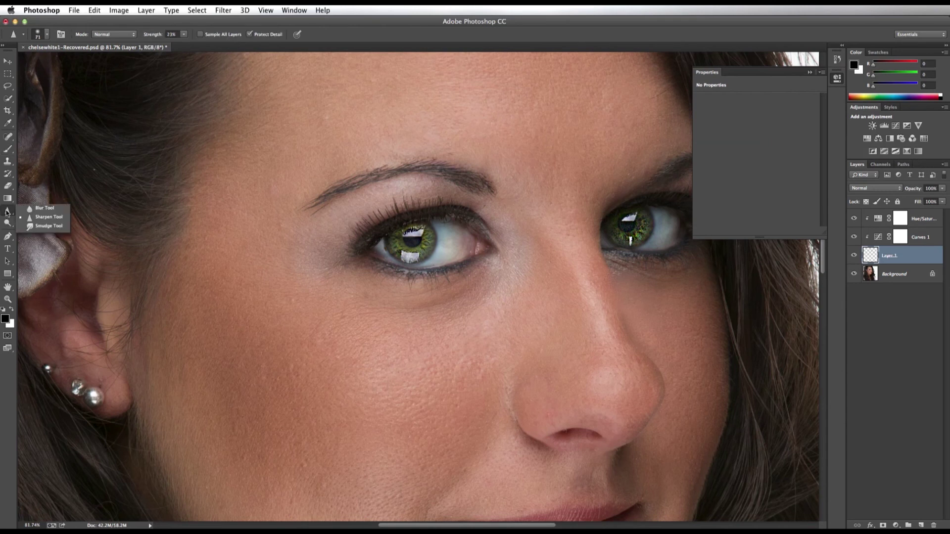
left_click(46, 219)
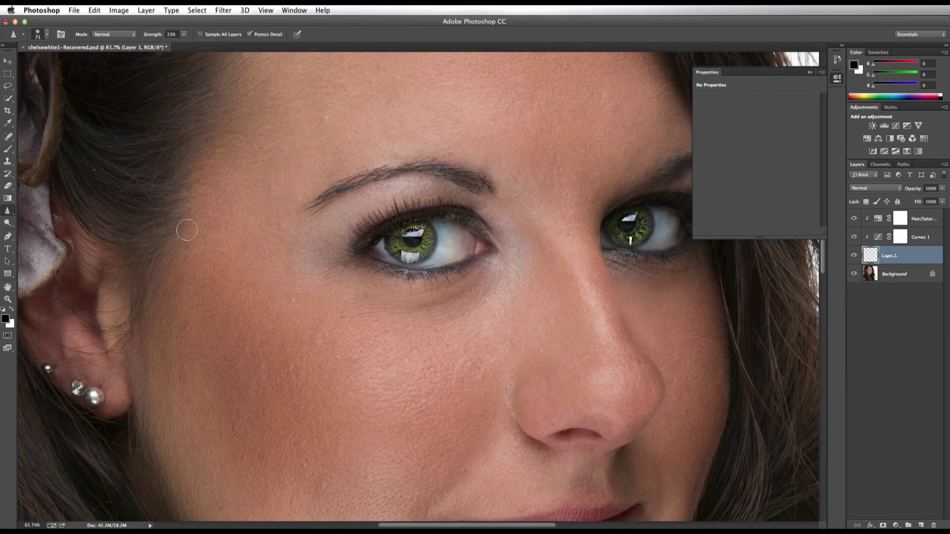
mouse_move(421, 239)
left_mouse_down()
mouse_move(403, 252)
mouse_move(425, 242)
mouse_move(403, 253)
mouse_move(418, 235)
mouse_move(410, 256)
mouse_move(403, 235)
left_mouse_up()
mouse_move(632, 223)
left_mouse_down()
mouse_move(617, 236)
mouse_move(634, 222)
left_mouse_up()
left_click(925, 224, "shift")
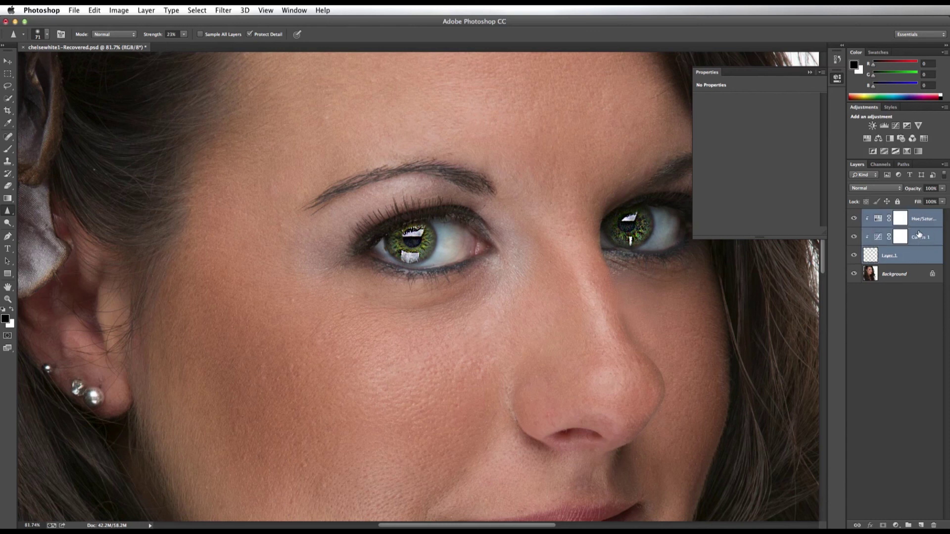
Step: Group Layer 1, Curves 1 and Hue/Saturation into Group 1 and expand it
left_click(147, 13)
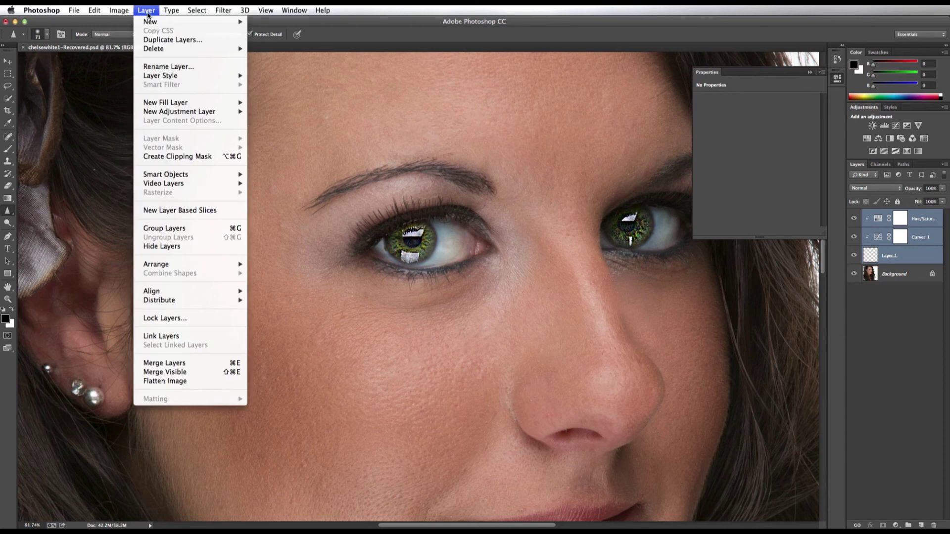
left_click(165, 230)
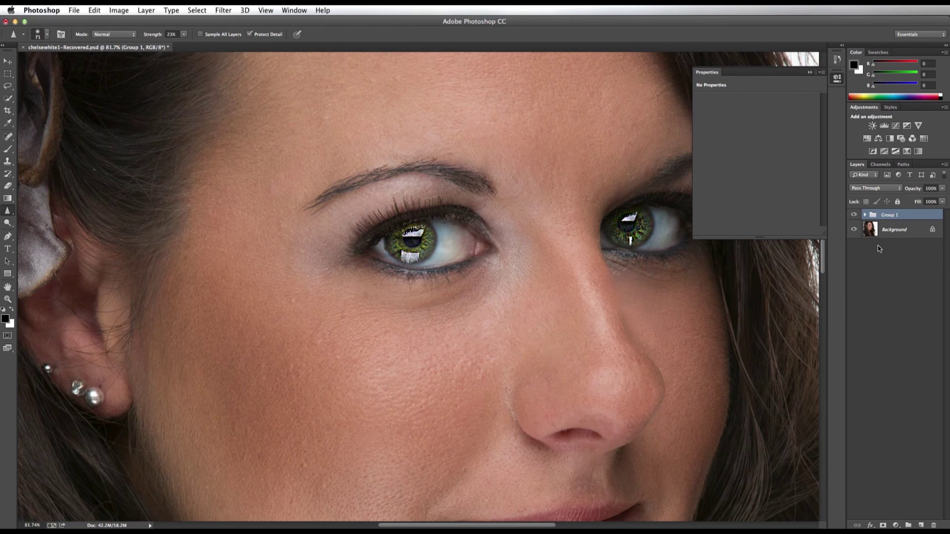
left_click(864, 215)
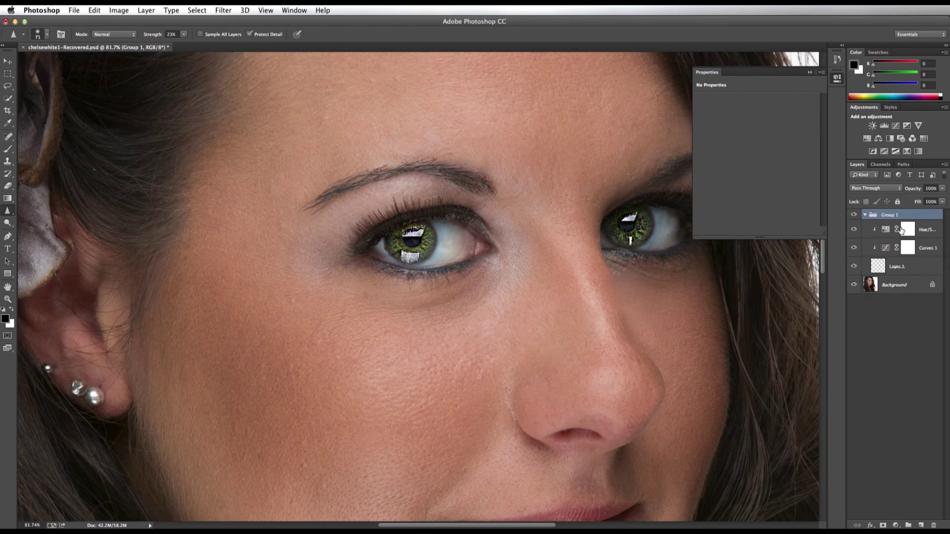
Step: Collapse the Properties panel and zoom out to show the whole face
left_click(810, 72)
left_click(8, 299)
left_click_drag(467, 281, 443, 287)
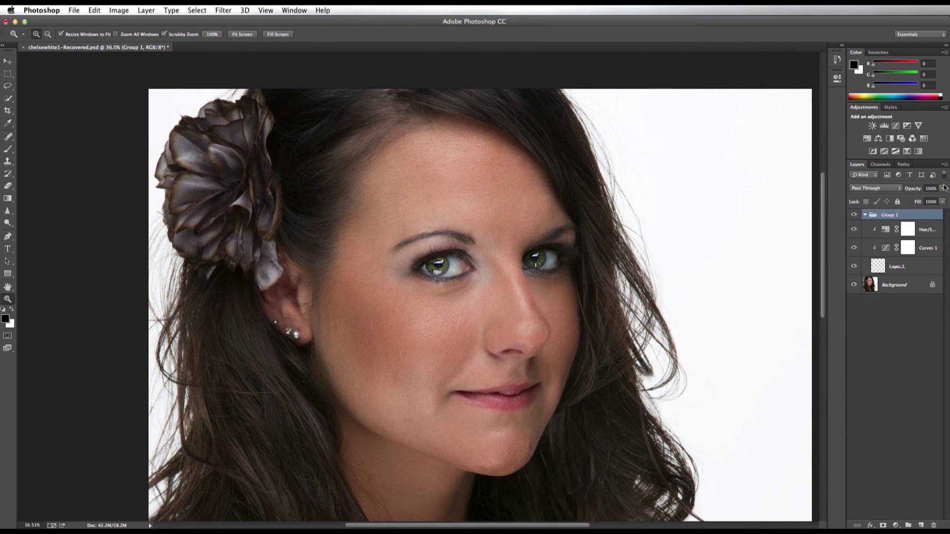
Step: Lower Group 1's opacity to 82% and reduce the Hue/Saturation layer's opacity
mouse_move(942, 189)
left_mouse_down()
mouse_move(916, 198)
mouse_move(935, 202)
left_mouse_up()
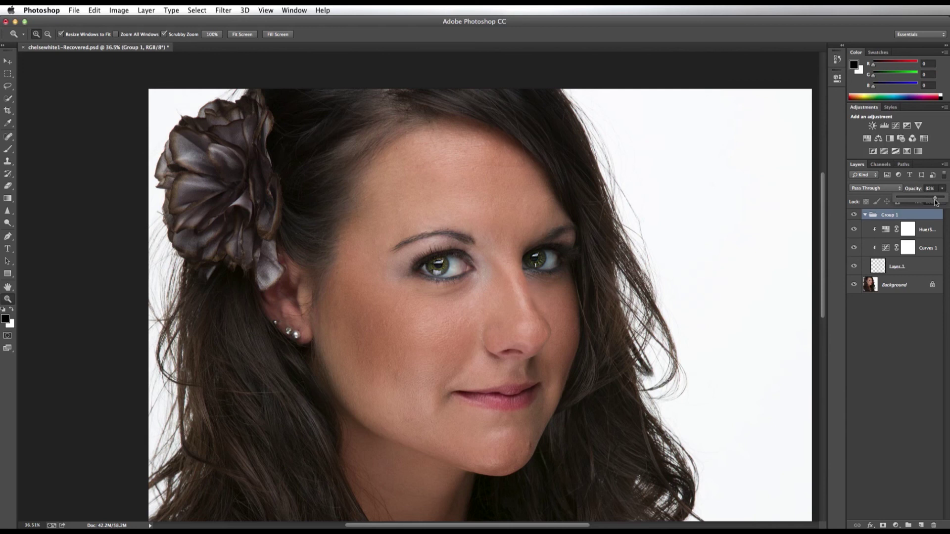
left_click(928, 230)
left_click(942, 189)
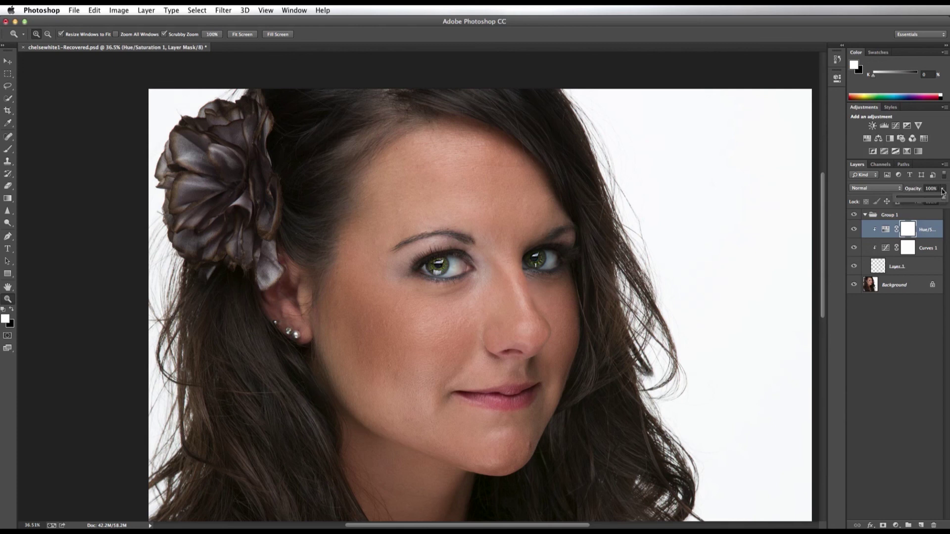
left_click_drag(943, 198, 919, 199)
Step: Set Curves 1 opacity to 59% and Layer 1 opacity to 76%
left_click(918, 251)
left_click(941, 190)
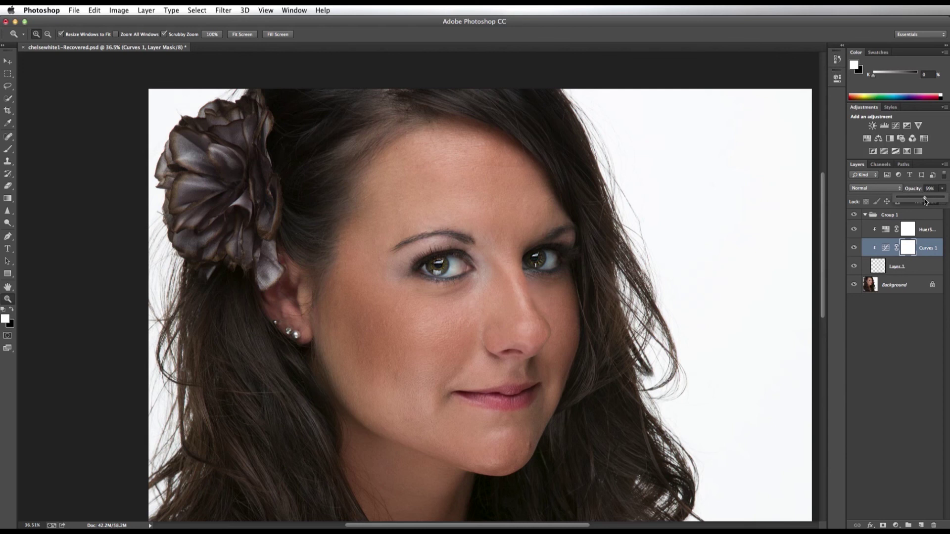
left_click(908, 270)
left_click(907, 269)
left_click(942, 191)
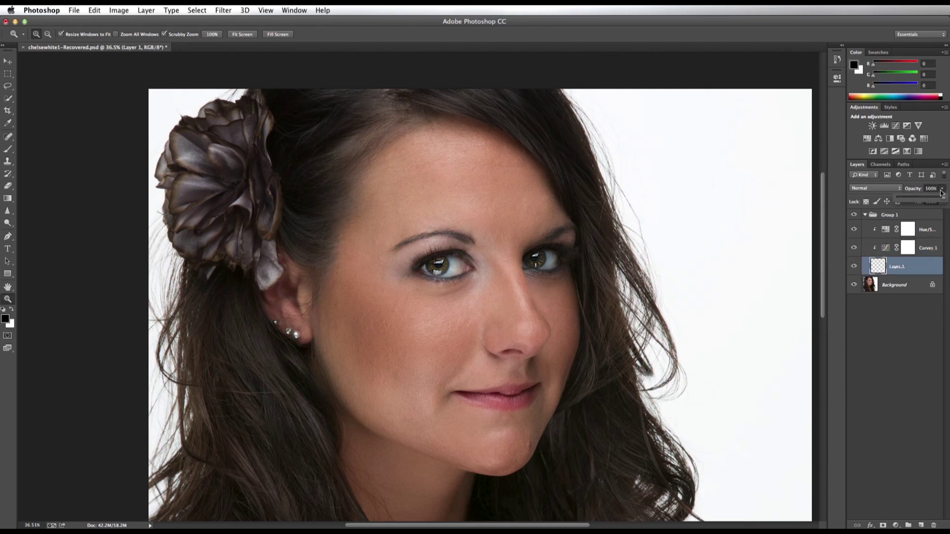
left_click_drag(942, 197, 931, 268)
Step: Collapse Group 1 and toggle its visibility to compare against the original brown eyes
left_click(863, 216)
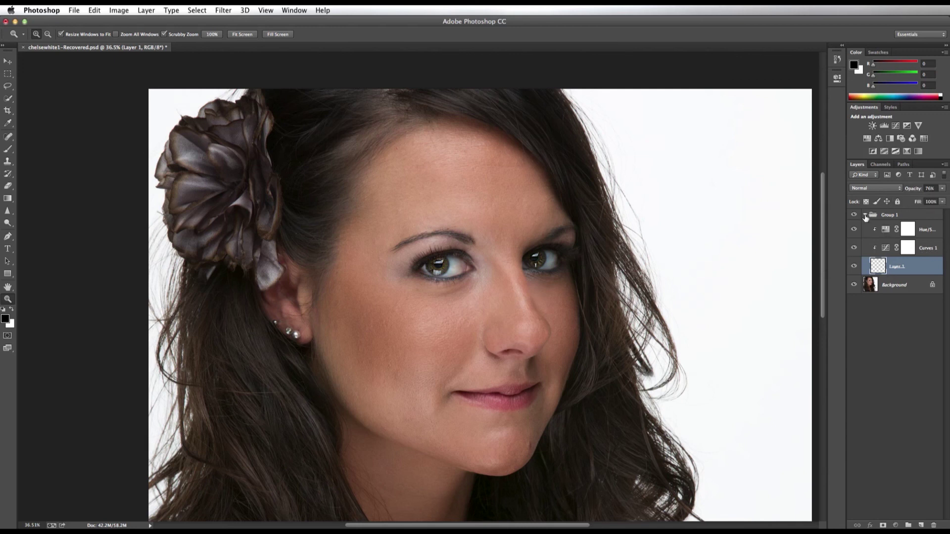
left_click(855, 214)
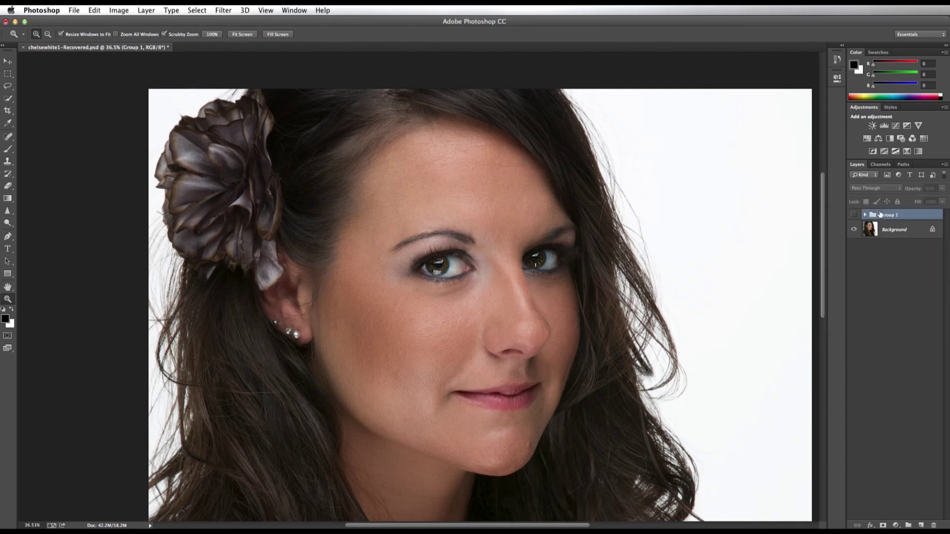
left_click(855, 215)
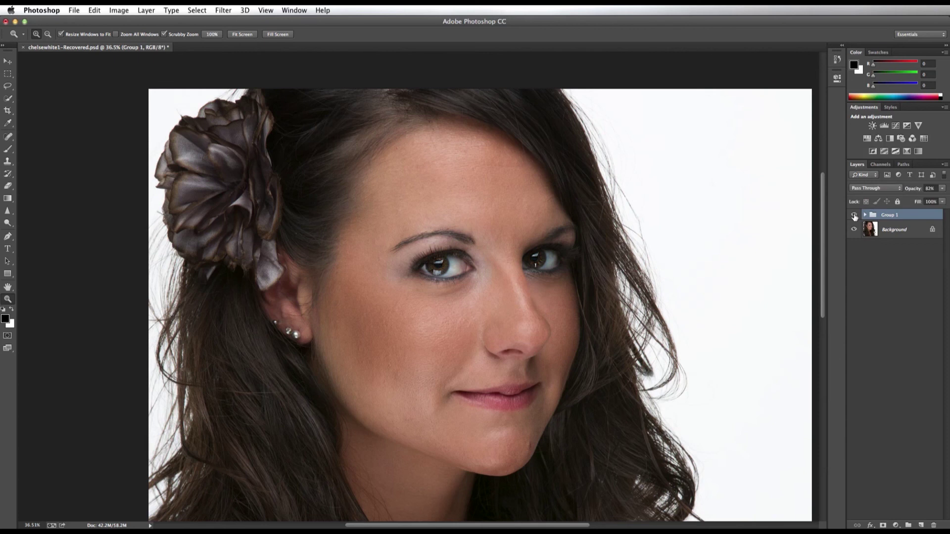